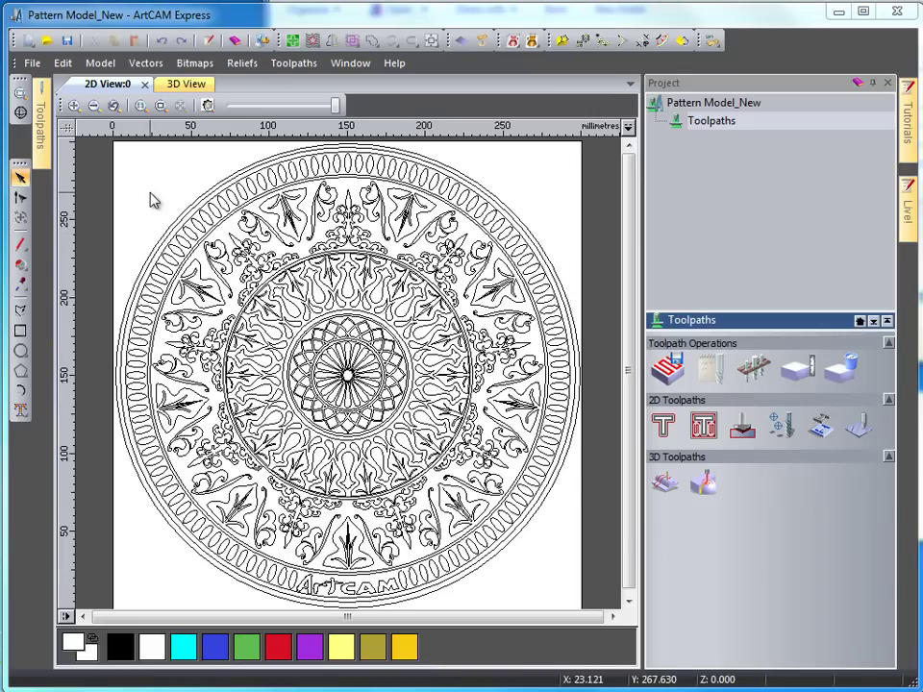
Marquee-select all vectors of the 297.566 mm circular ornamental pattern
scroll(149, 199, down, 2)
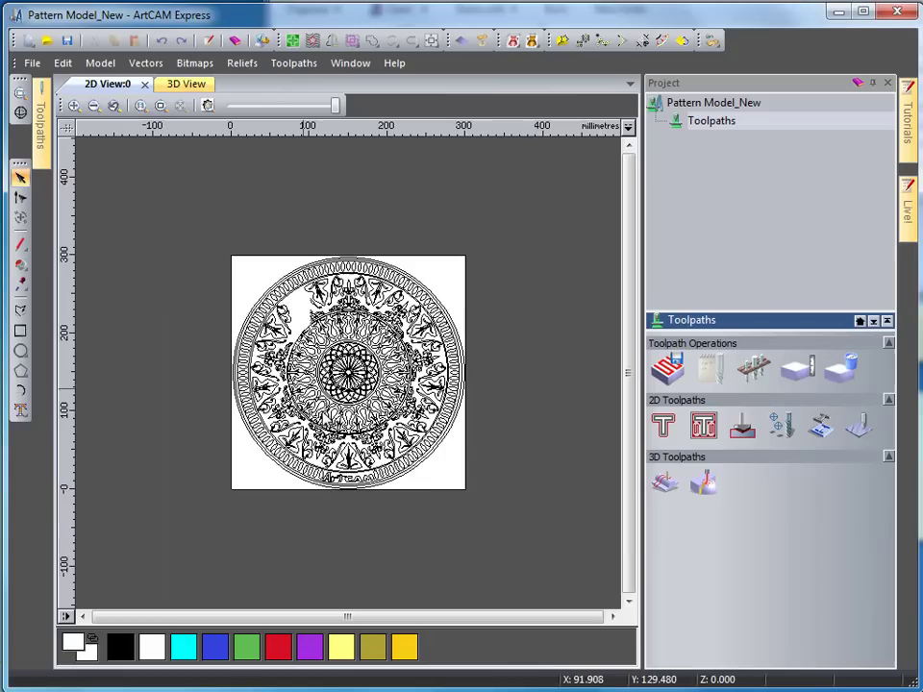
drag(206, 196, 527, 537)
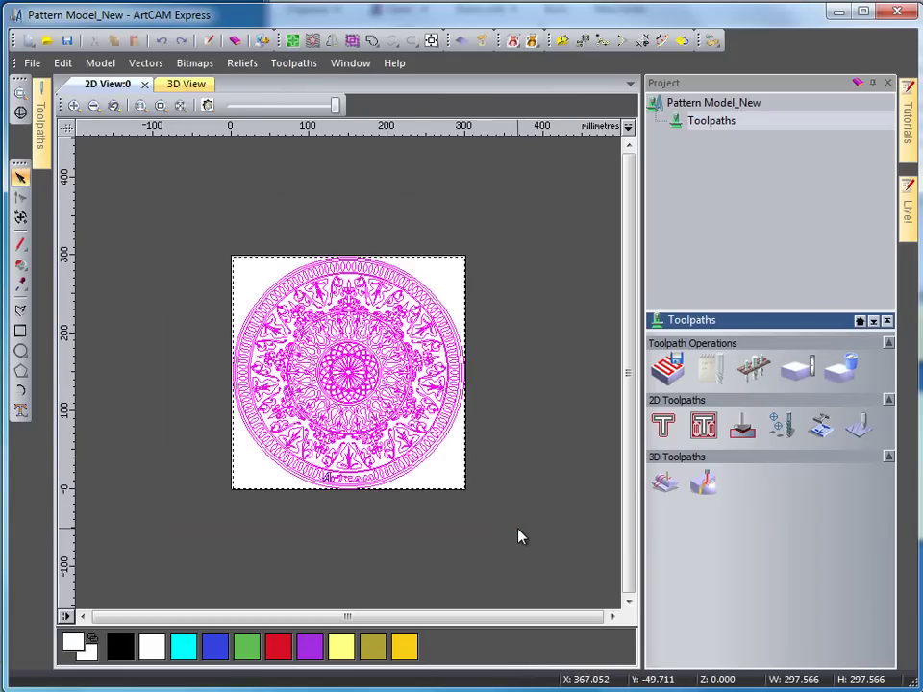
scroll(519, 539, up, 2)
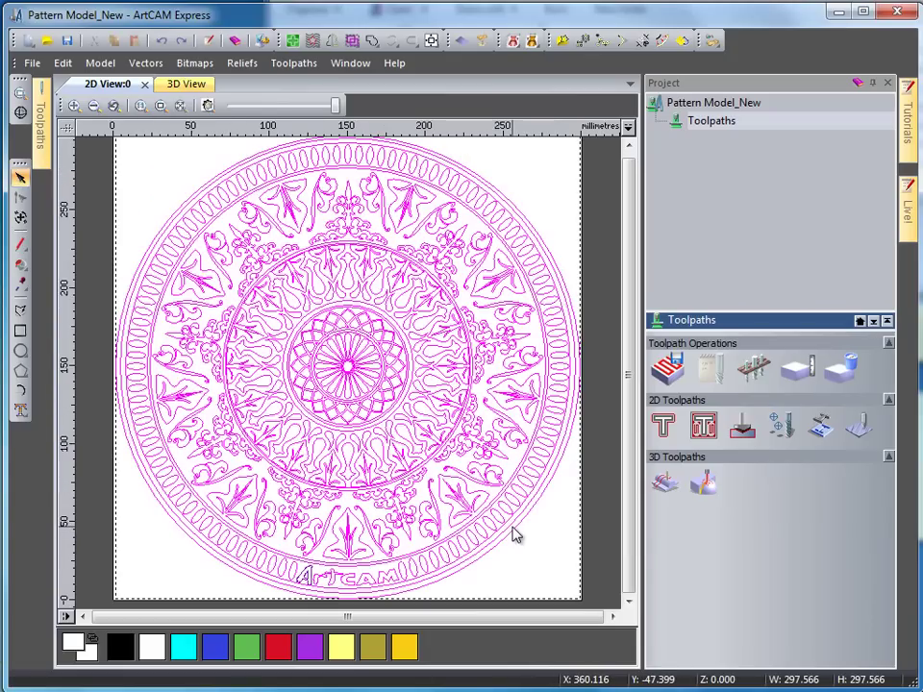
Start a Create V-Bit Carving Toolpath from the 2D Toolpaths section
click(741, 431)
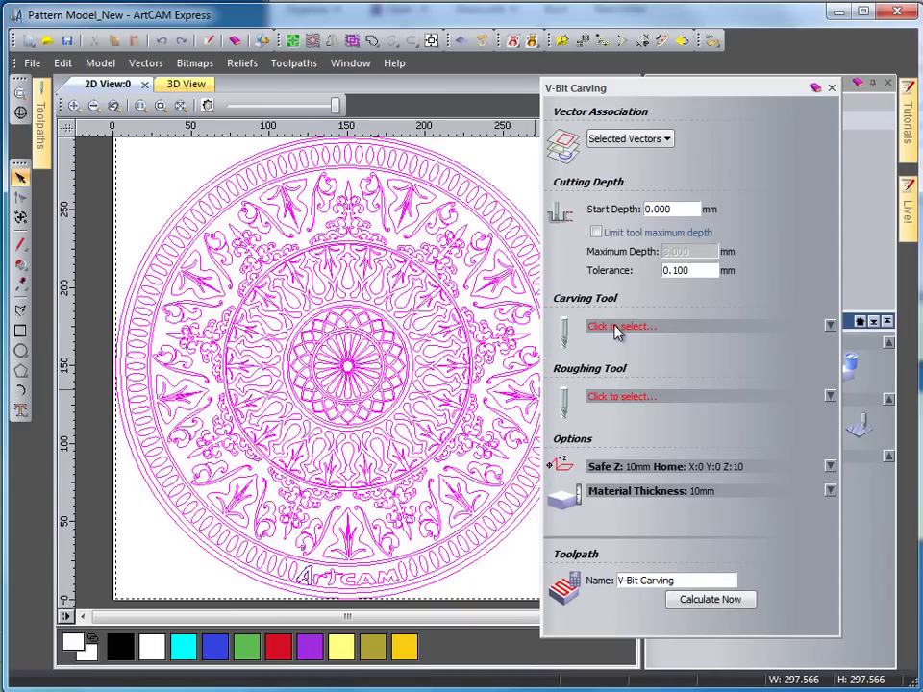
Choose V-Bit 32 mm 90 degree from the V-Carving tool group as the carving tool
click(593, 326)
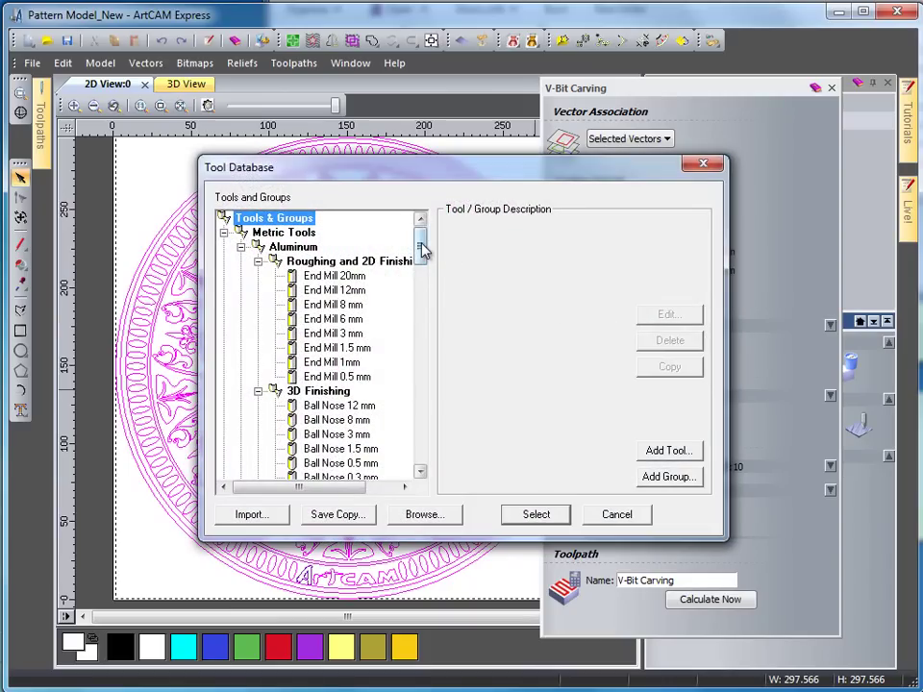
drag(421, 247, 420, 356)
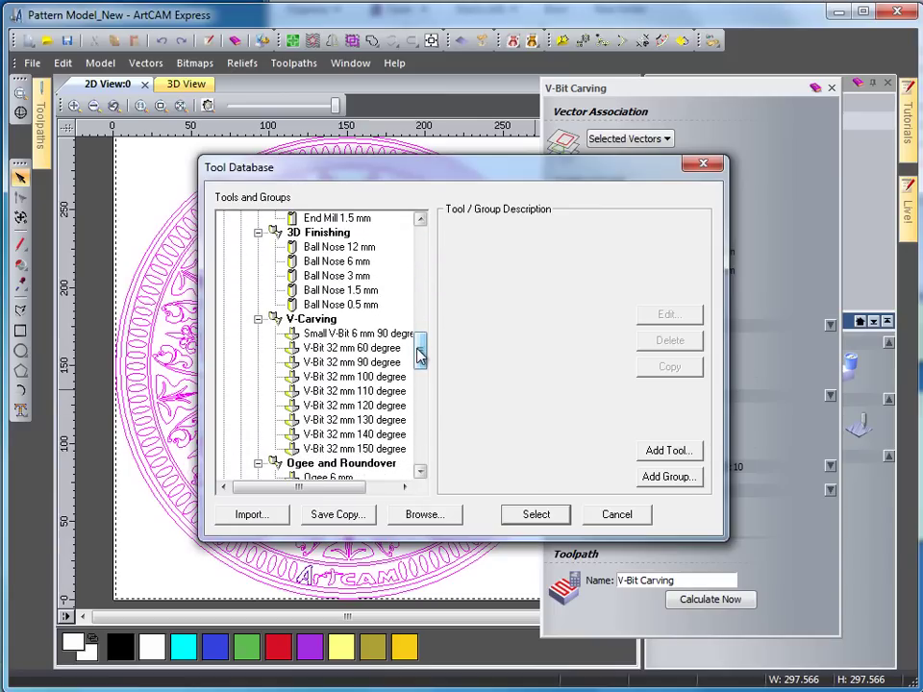
click(346, 365)
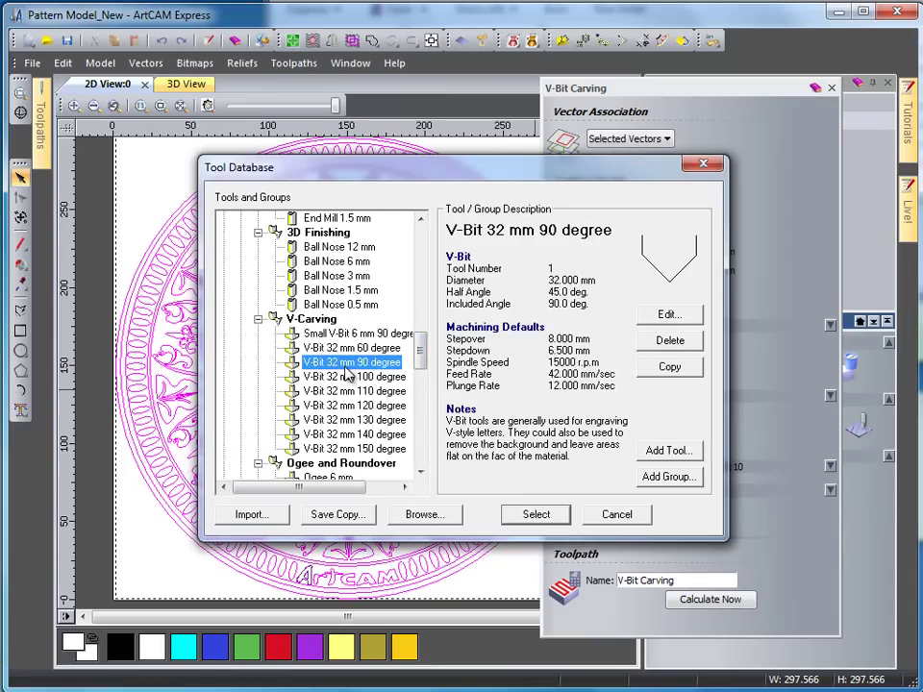
click(520, 520)
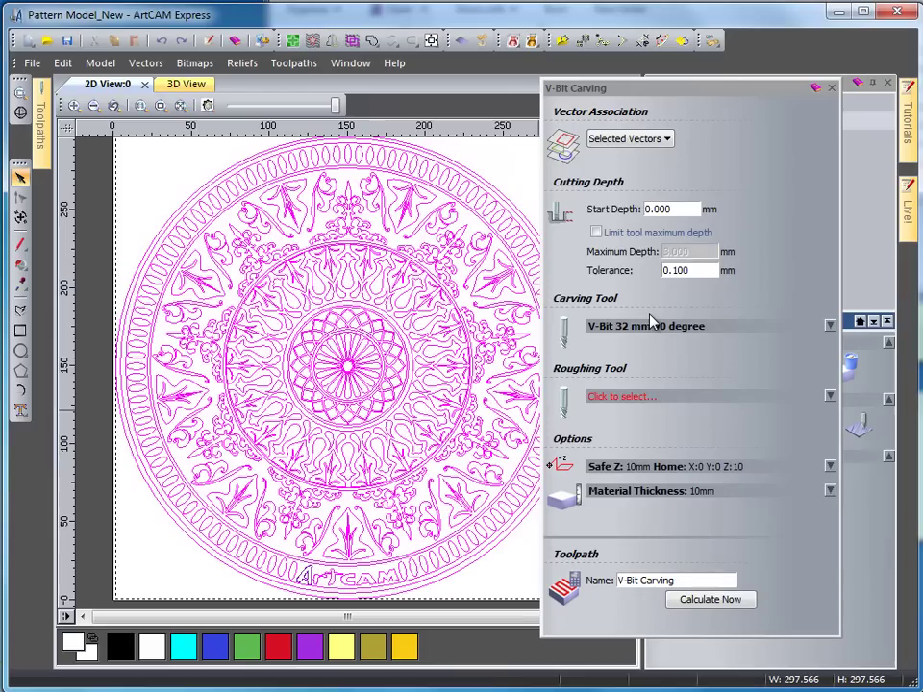
Calculate the V-Bit Carving toolpath and zoom to inspect its carving lines
click(703, 600)
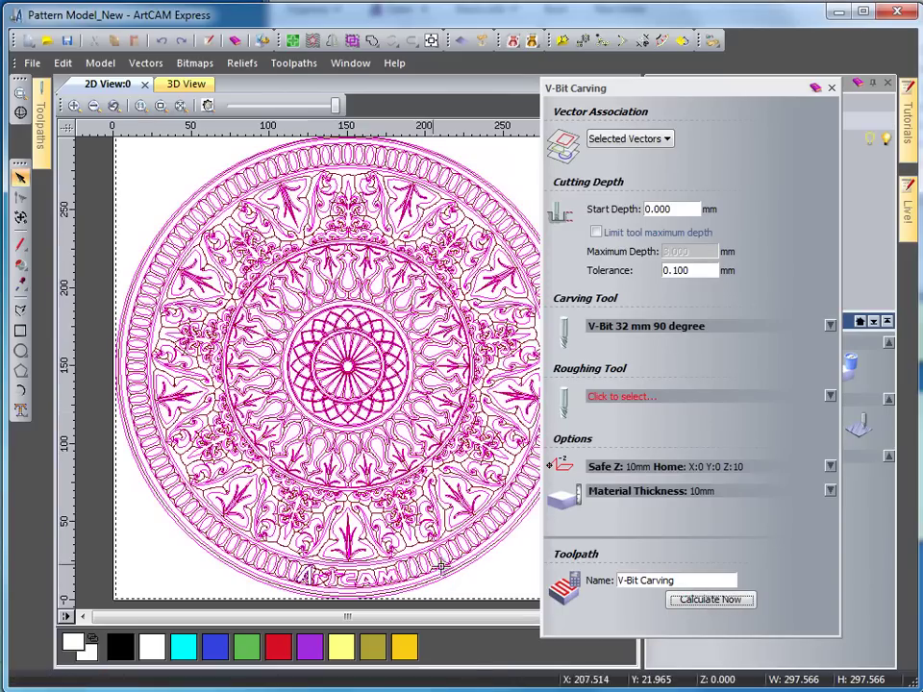
scroll(335, 344, up, 5)
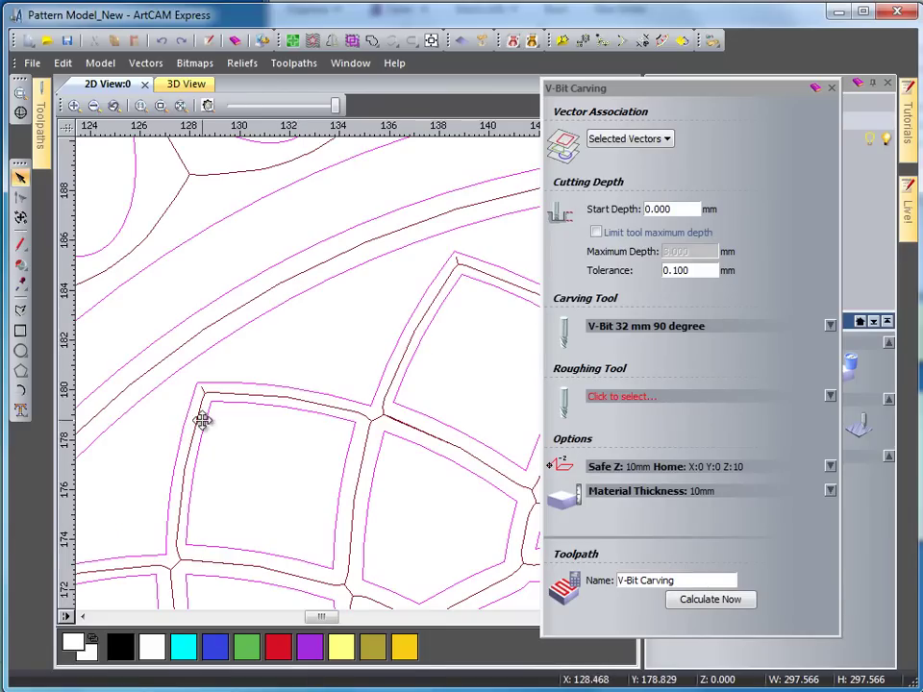
scroll(251, 466, down, 3)
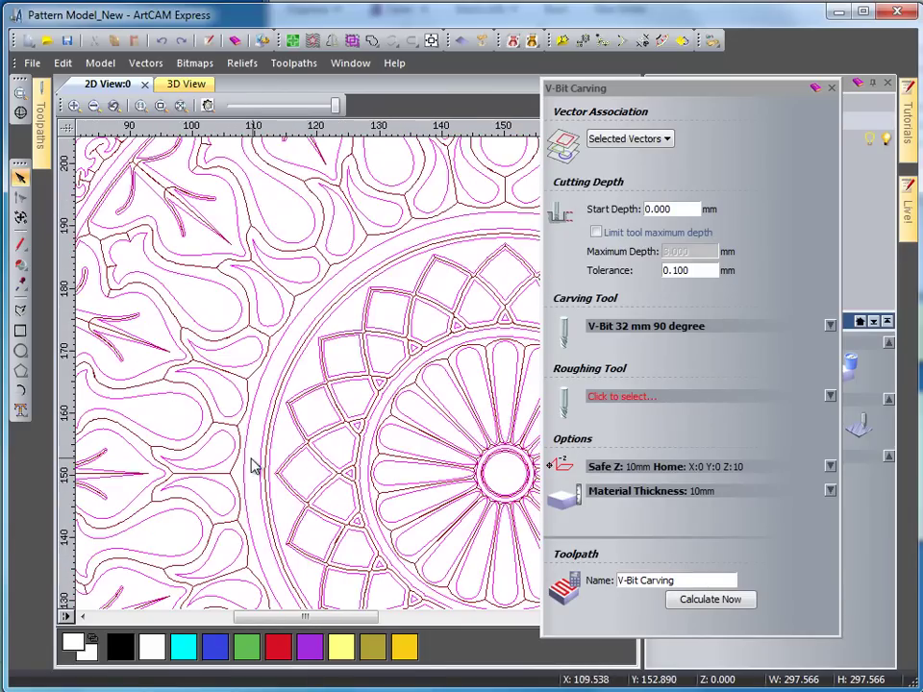
Preview the toolpath on the slab in 3D View and close the V-Bit Carving form
click(176, 83)
drag(383, 311, 369, 371)
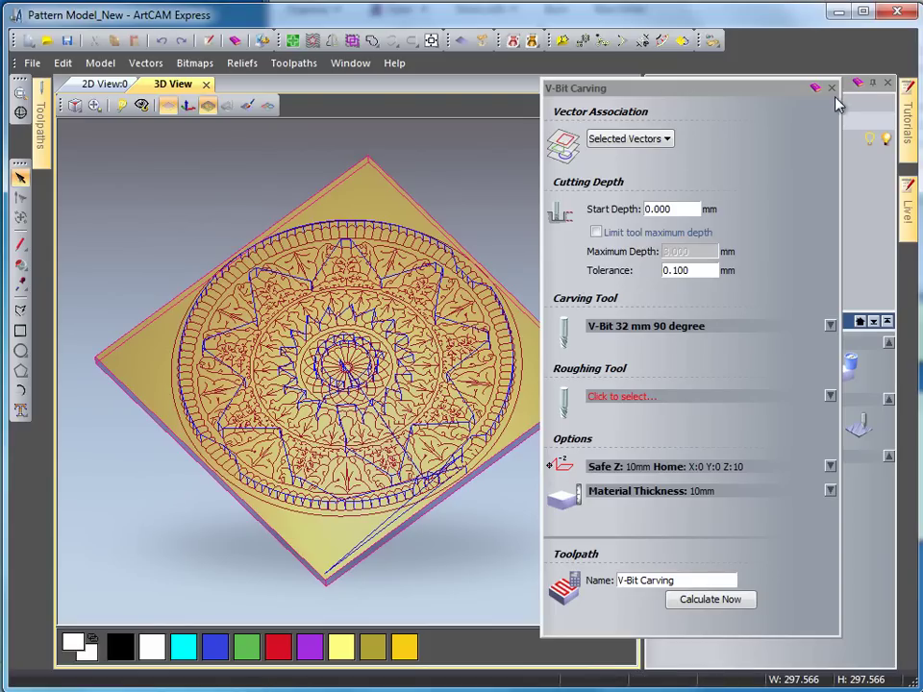
click(832, 88)
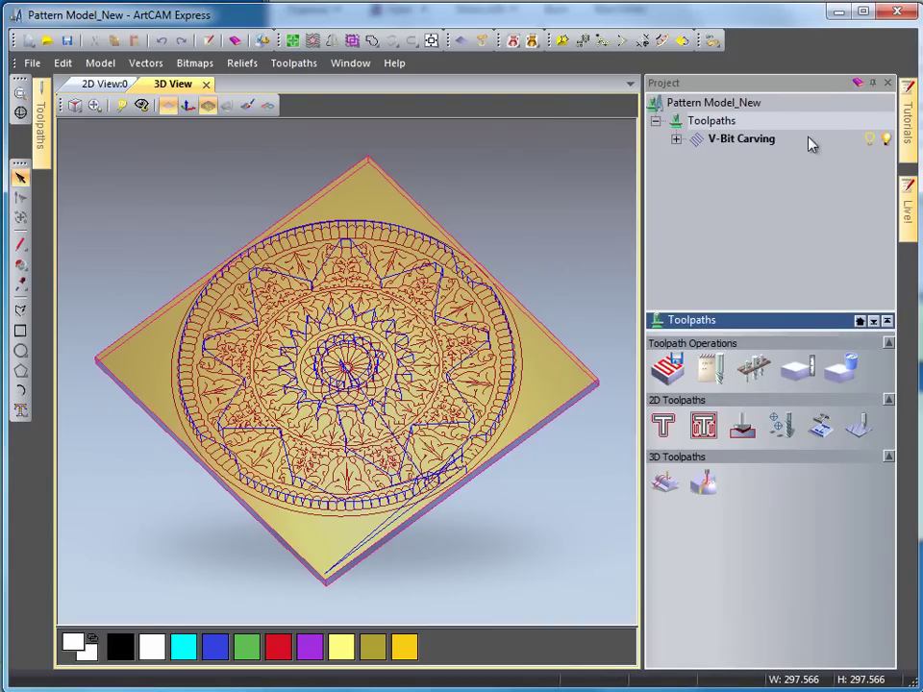
drag(432, 423, 416, 456)
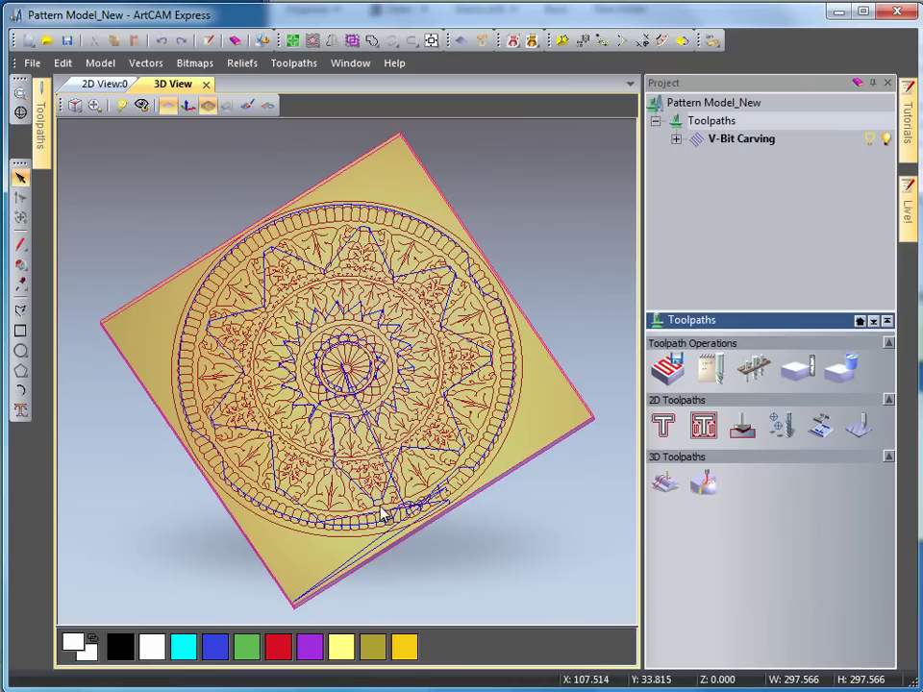
scroll(366, 525, up, 3)
scroll(366, 525, up, 2)
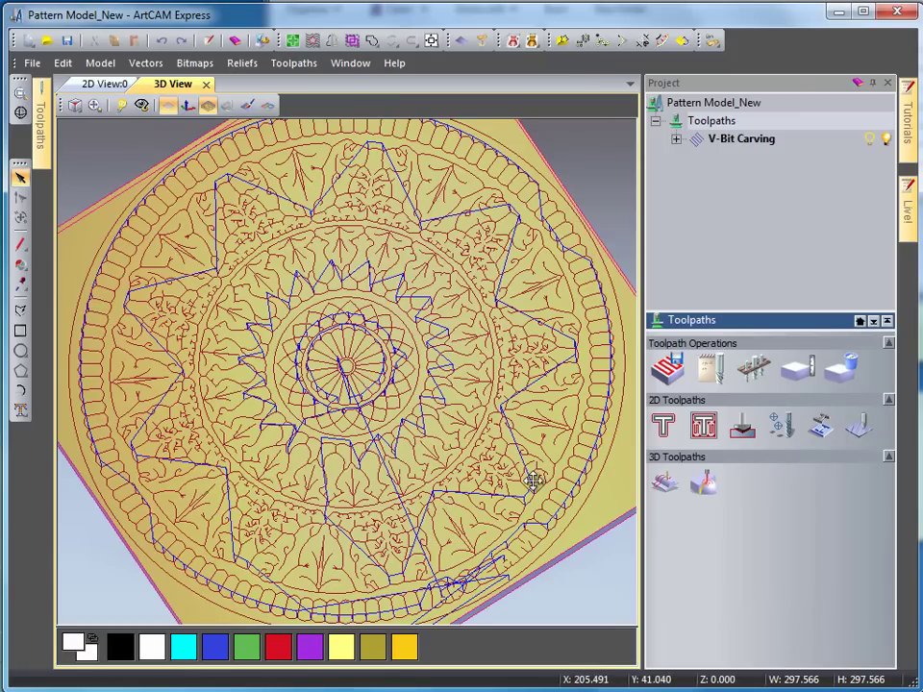
Run Simulate Toolpath on the V-Bit Carving entry from the Project tree
click(726, 142)
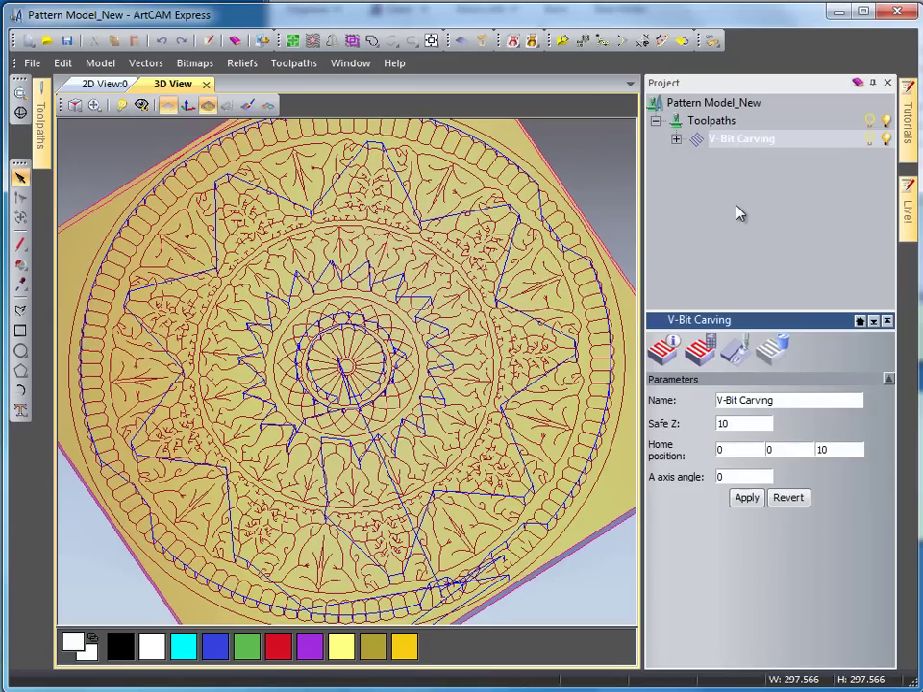
click(738, 354)
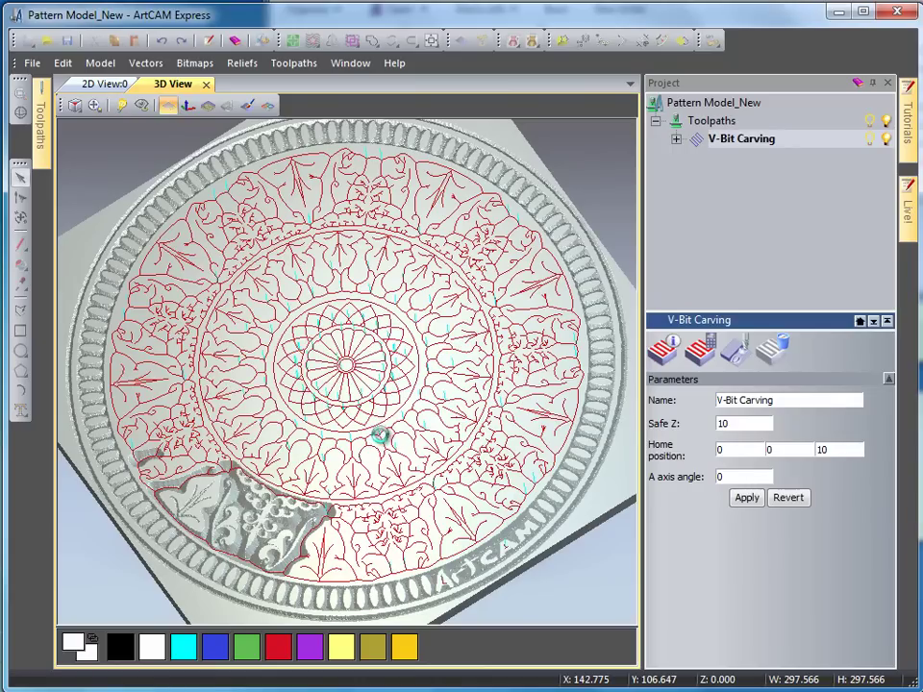
mouse_move(438, 349)
mouse_down()
mouse_move(418, 406)
mouse_move(416, 457)
mouse_move(365, 393)
mouse_up()
scroll(314, 444, up, 3)
key(0)
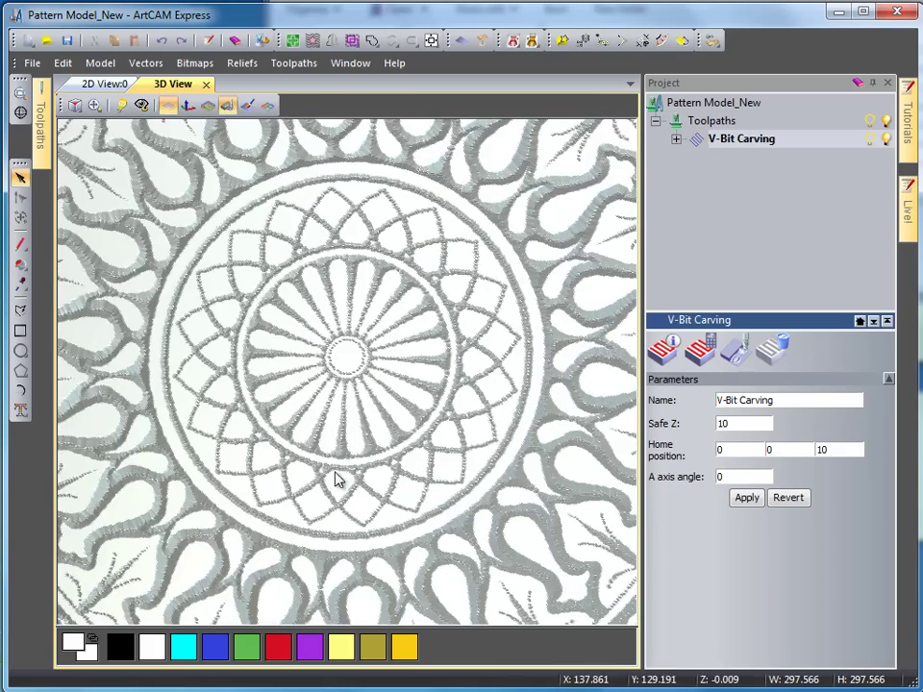
drag(336, 480, 366, 346)
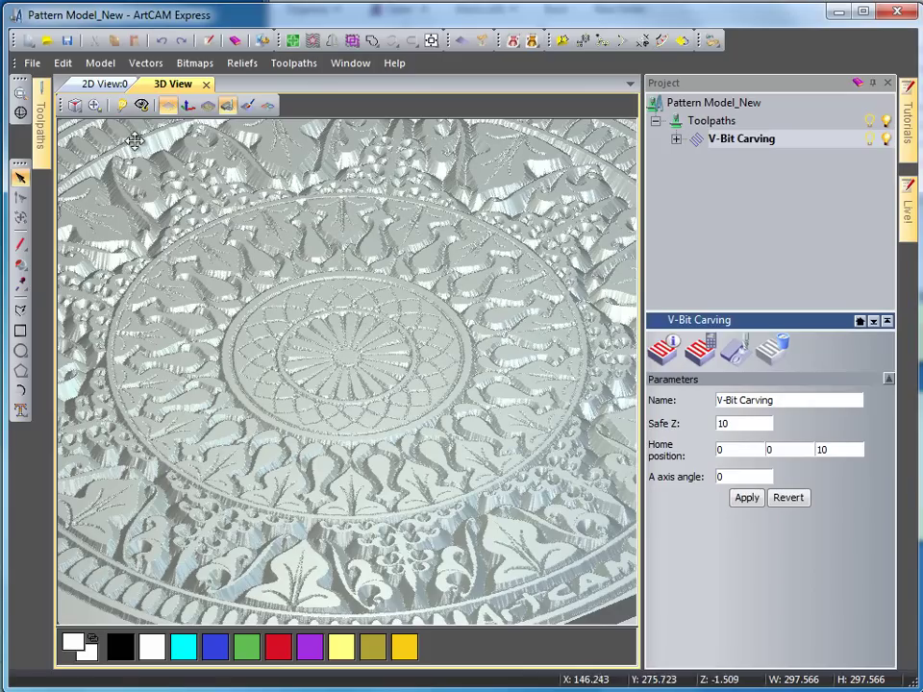
Apply Light Oak (H) as the material in 3D Graphics Options
click(141, 106)
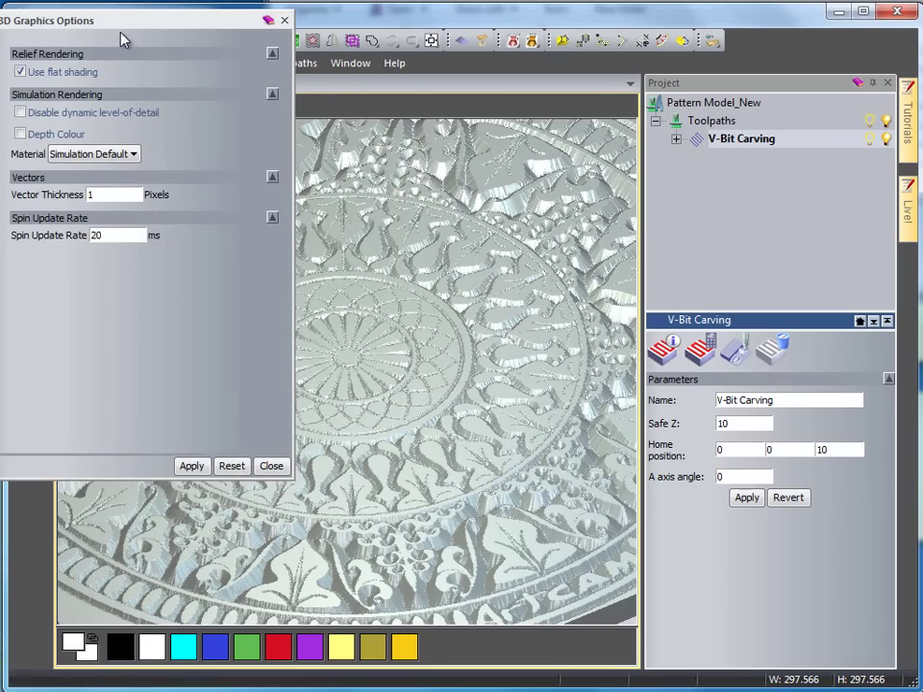
drag(123, 29, 255, 97)
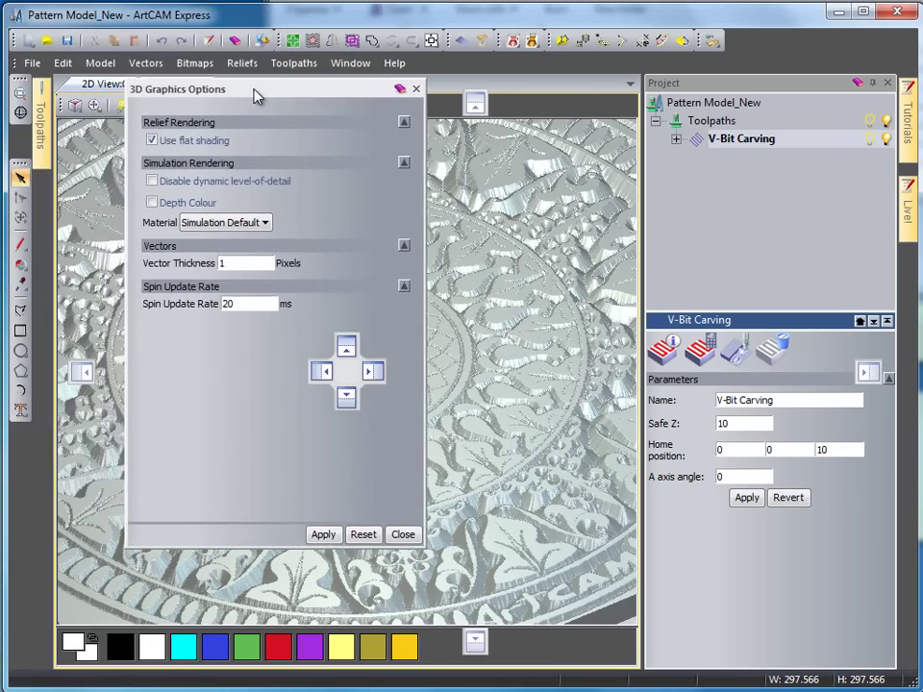
click(248, 223)
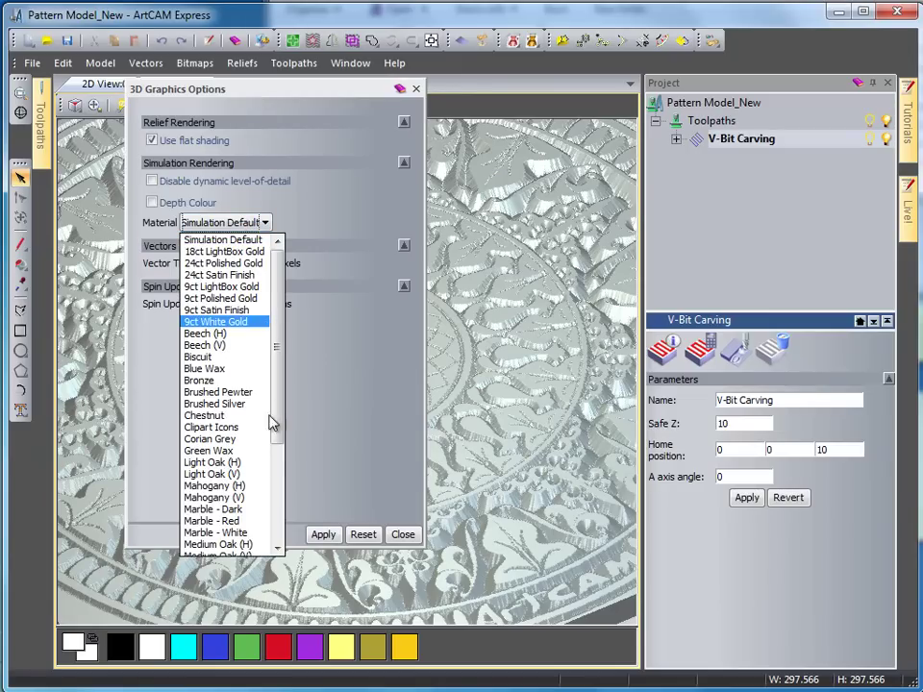
click(241, 462)
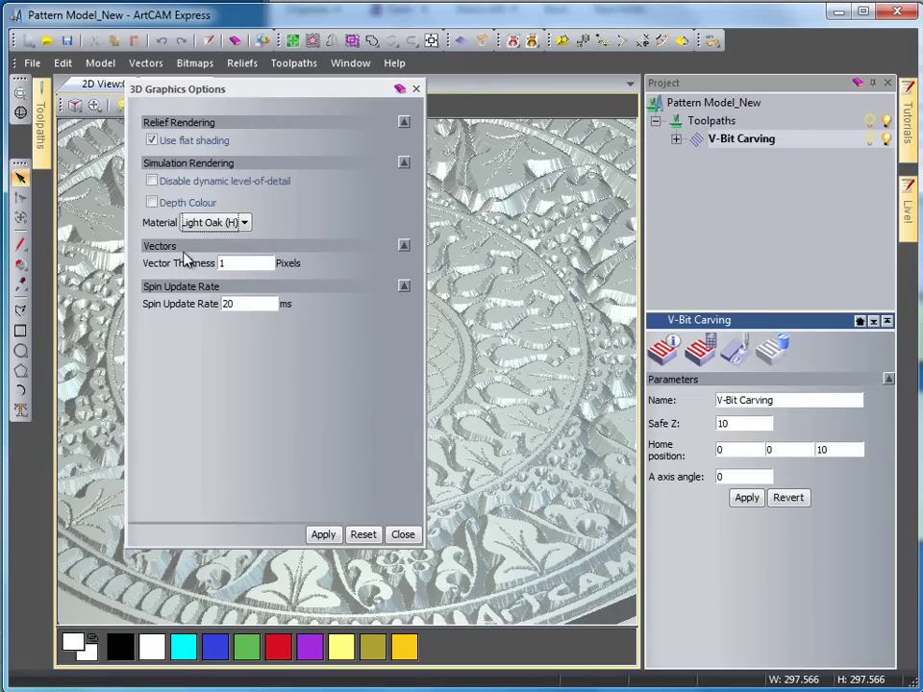
click(324, 535)
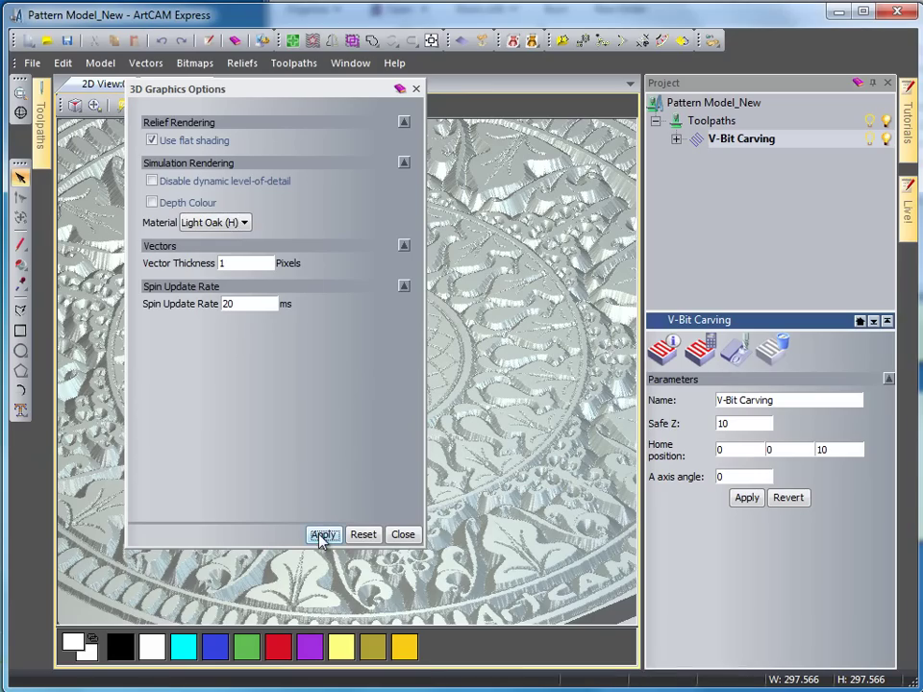
Close 3D Graphics Options and rotate to an overhead view of the light-oak block
click(402, 535)
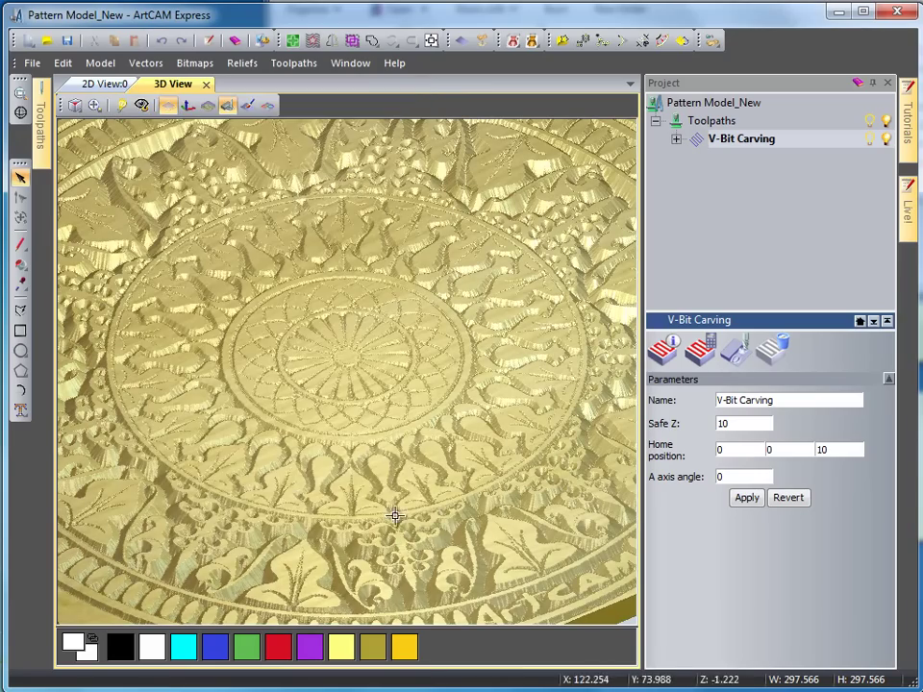
drag(408, 466, 391, 503)
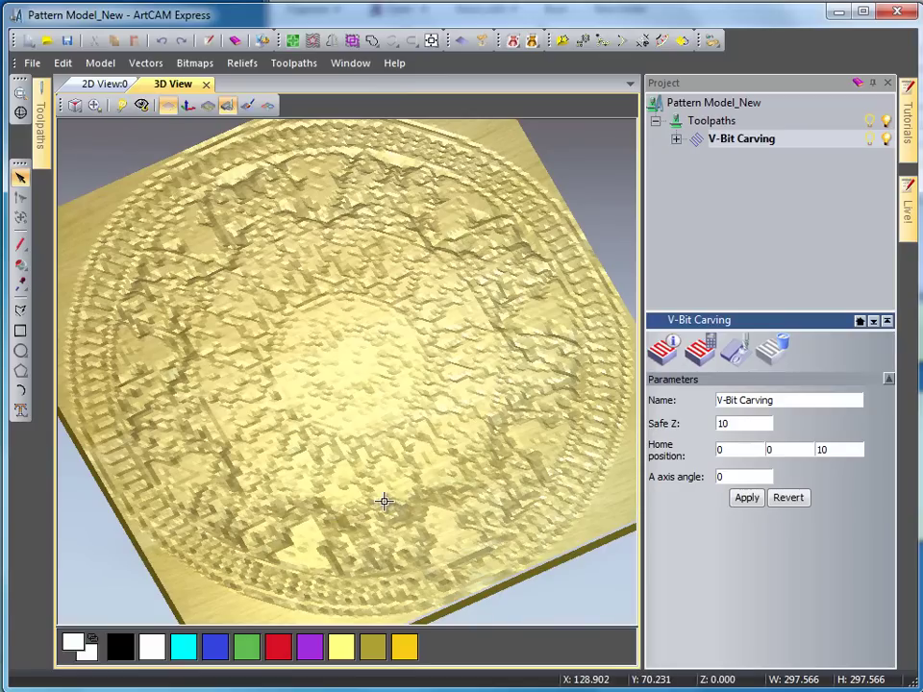